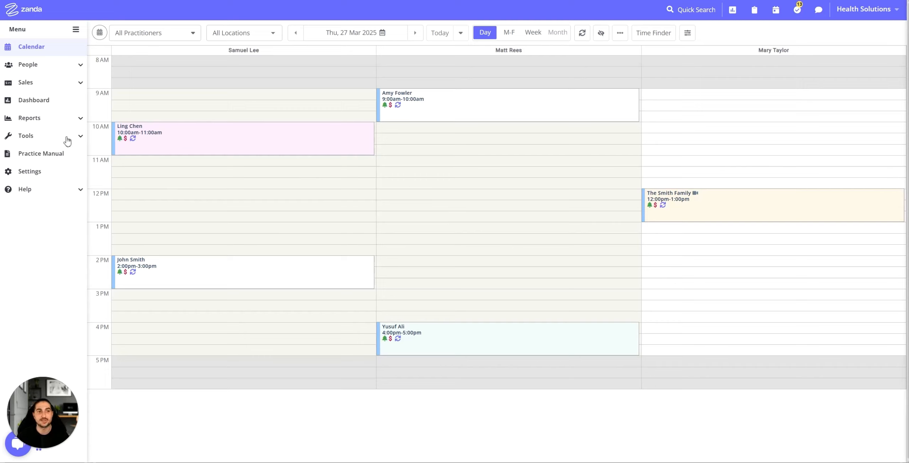
Start a new clinical note template from the note templates list without restoring the unsaved data
left_click(53, 137)
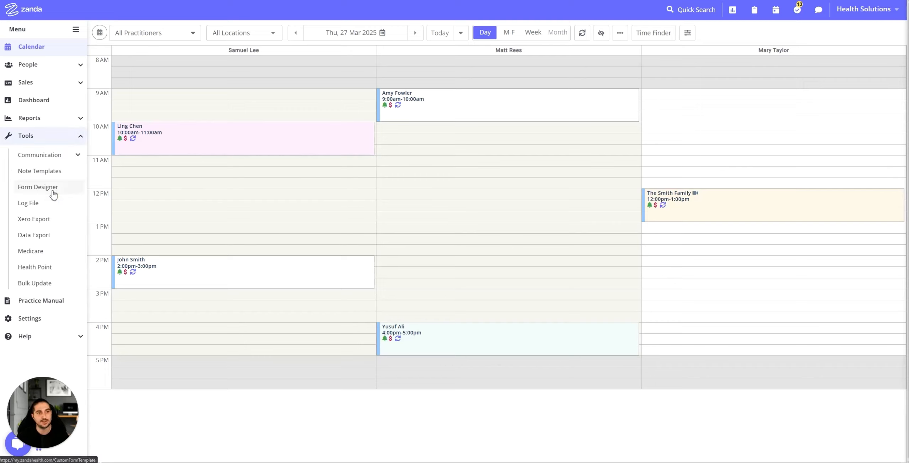
left_click(44, 171)
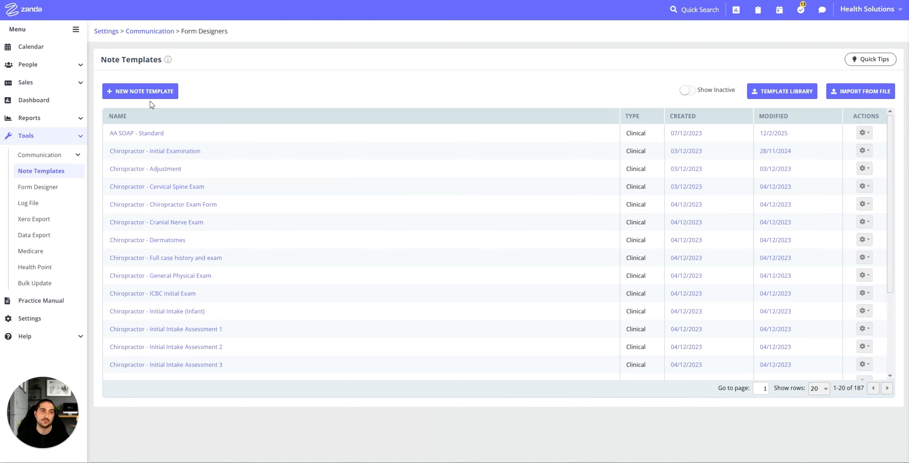
left_click(136, 96)
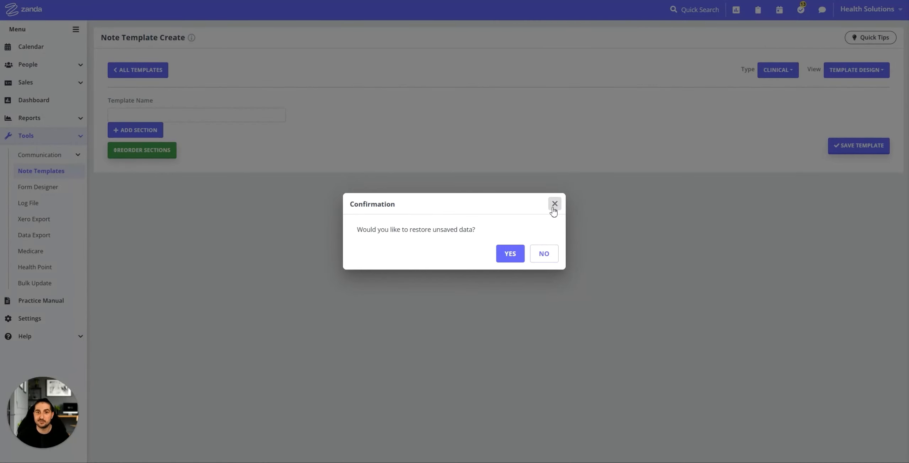
left_click(547, 254)
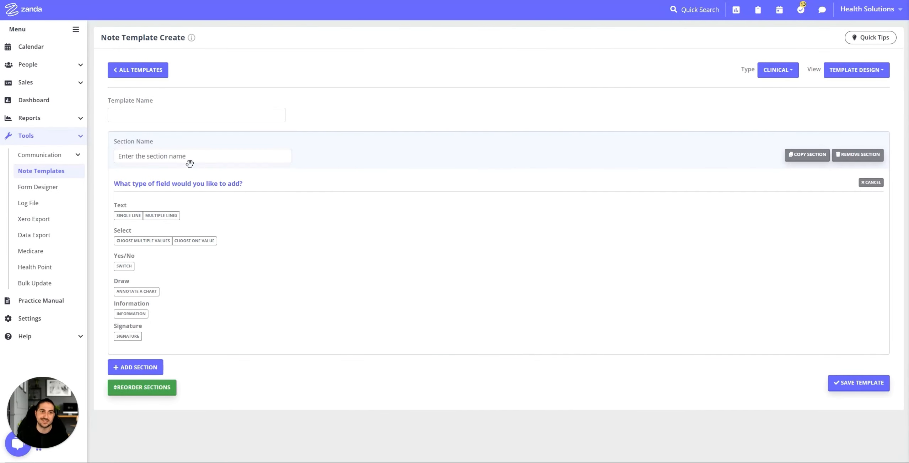
Name the template's first section "Fruits" and add a field for choosing one value to it
left_click(154, 156)
left_click(153, 156)
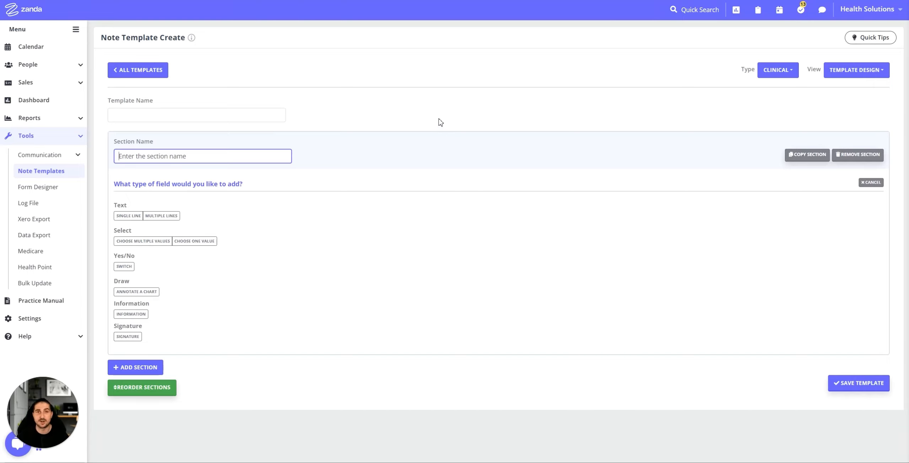
type("Fruits")
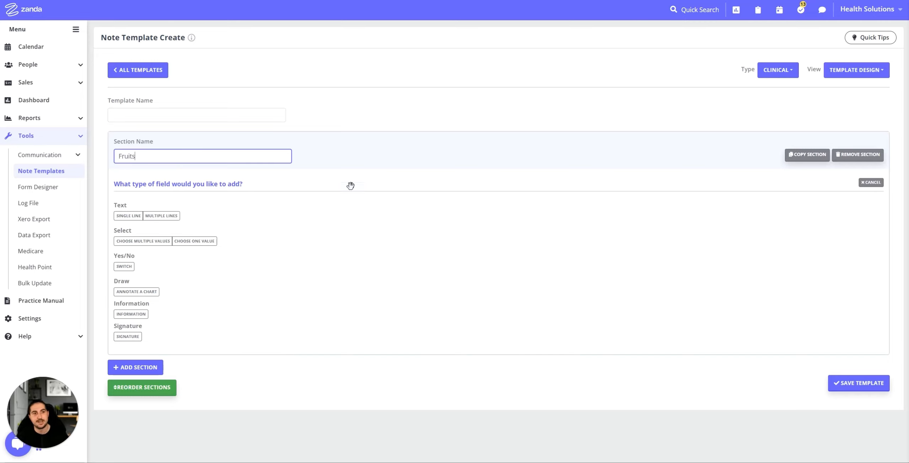
left_click(198, 242)
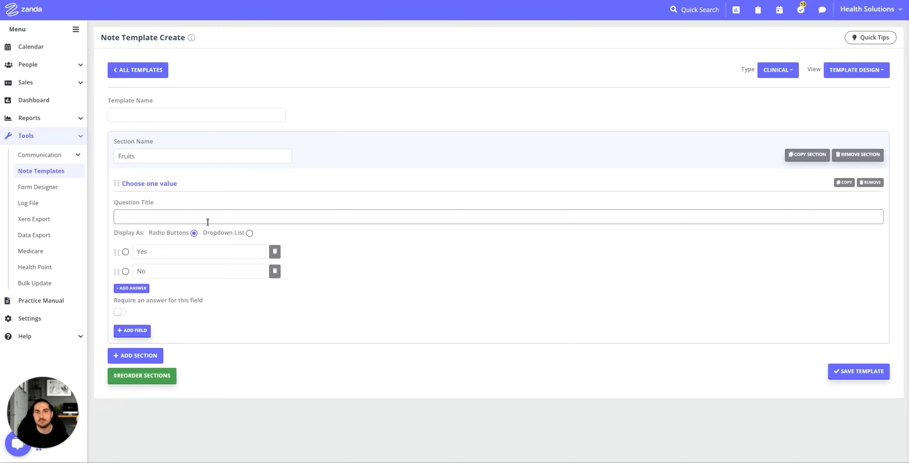
Add the answer "Maybe" to the choose-one-value field and title the question "Do you like fruit?"
left_click(131, 288)
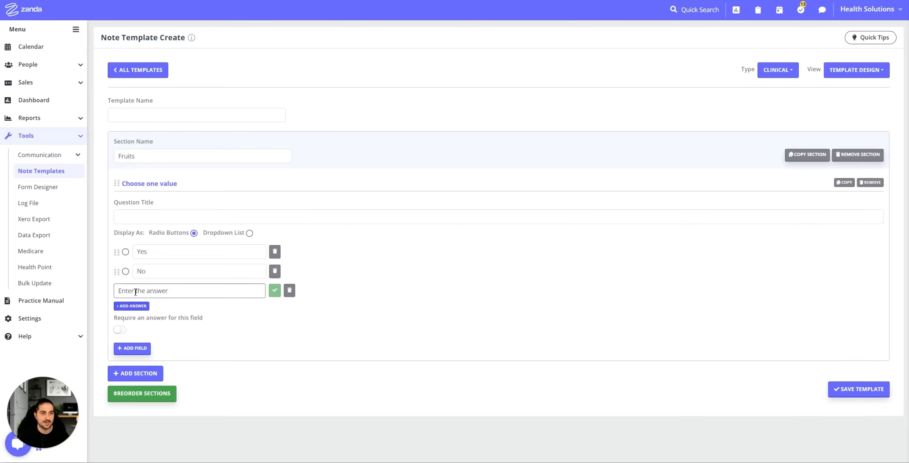
left_click(218, 293)
type("Maybe")
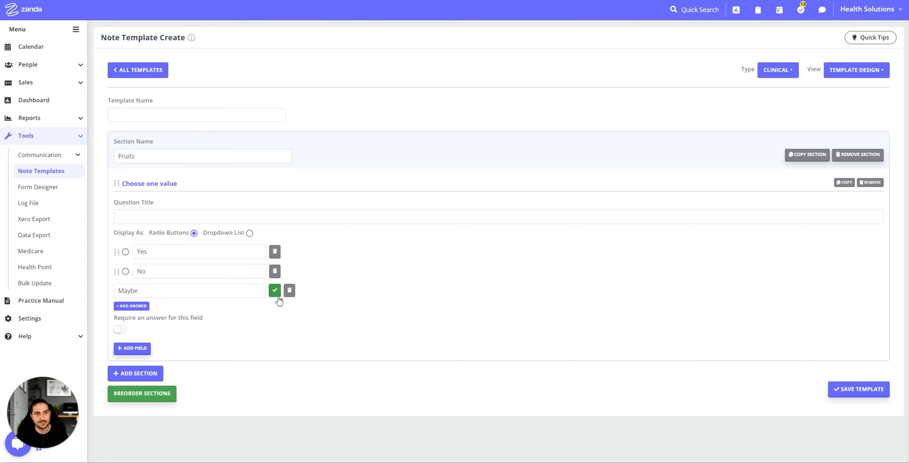
left_click(276, 292)
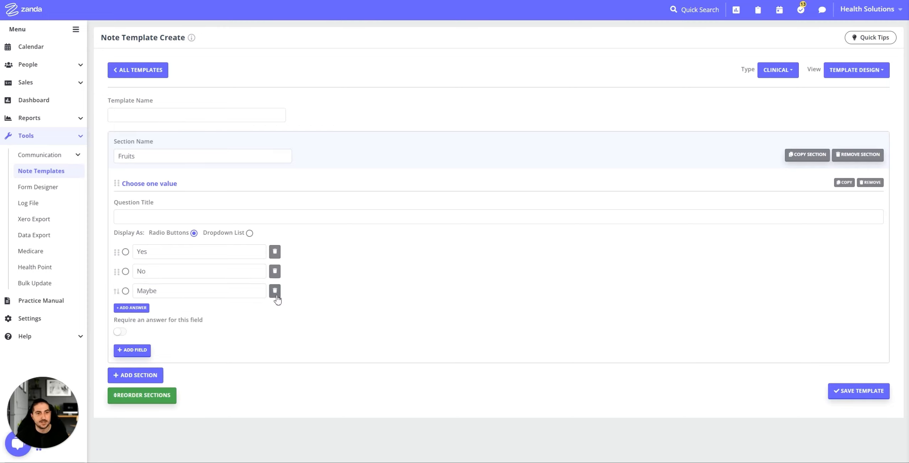
left_click(165, 219)
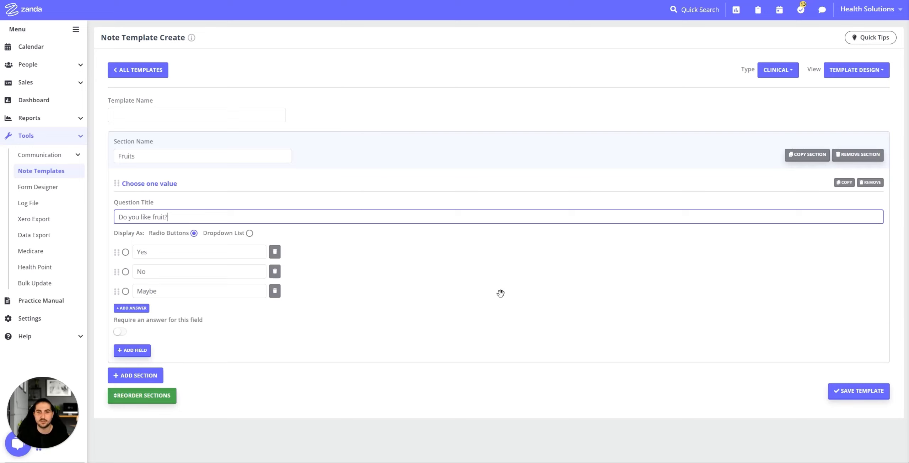
Duplicate the "Do you like fruit?" field within the Fruits section and title the copy "Do you have a favourite fruit?"
left_click(844, 183)
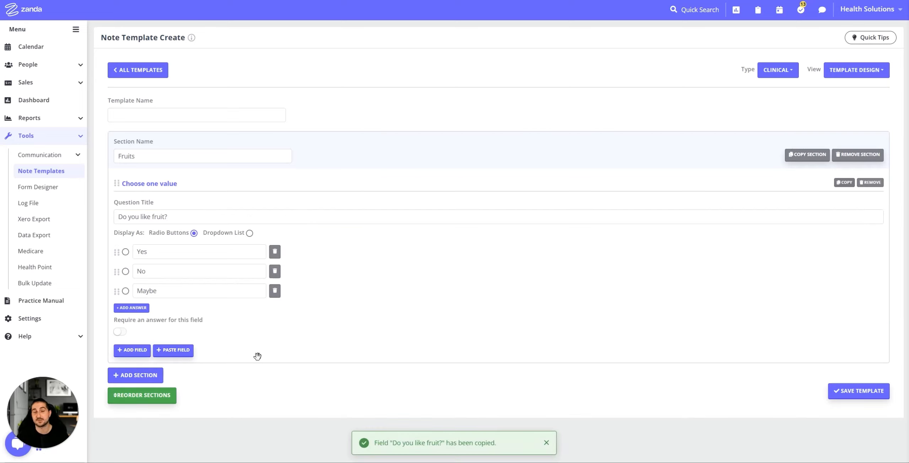
left_click(189, 351)
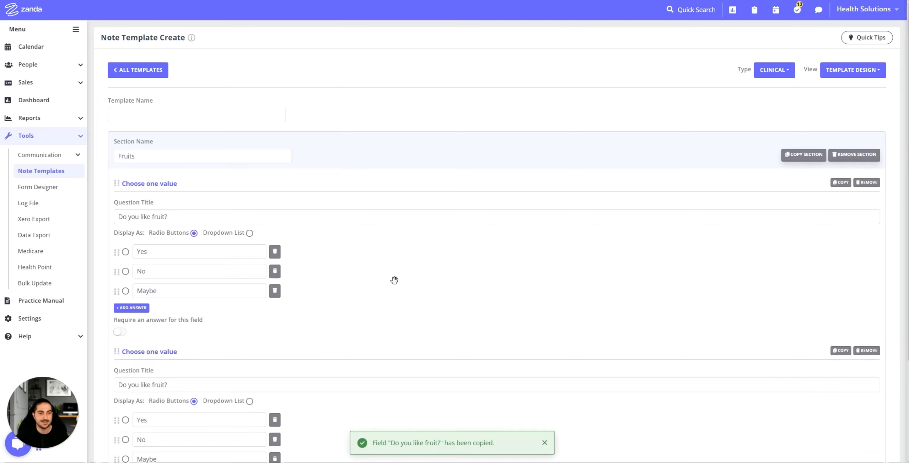
scroll(393, 280, "down", 1)
scroll(416, 271, "down", 2)
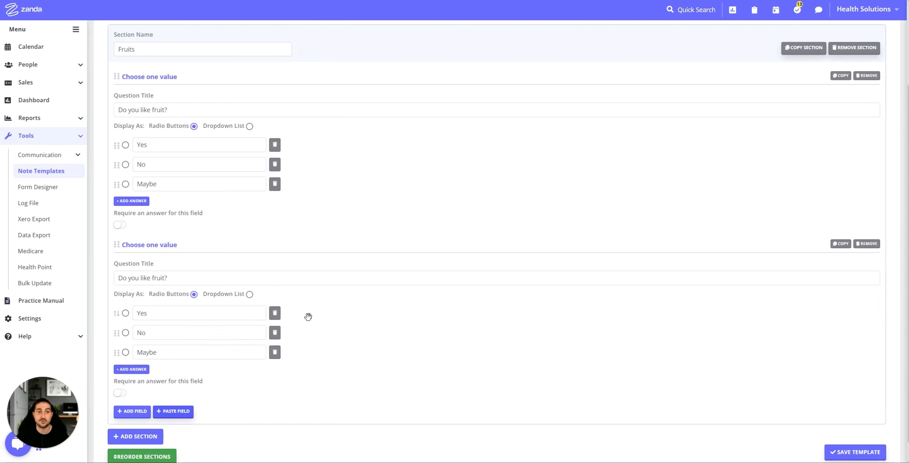
left_click(157, 280)
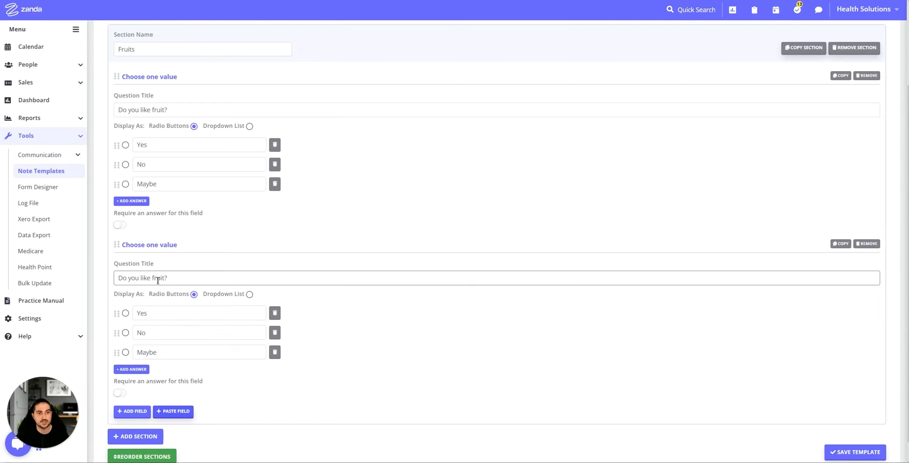
left_click_drag(151, 279, 145, 279)
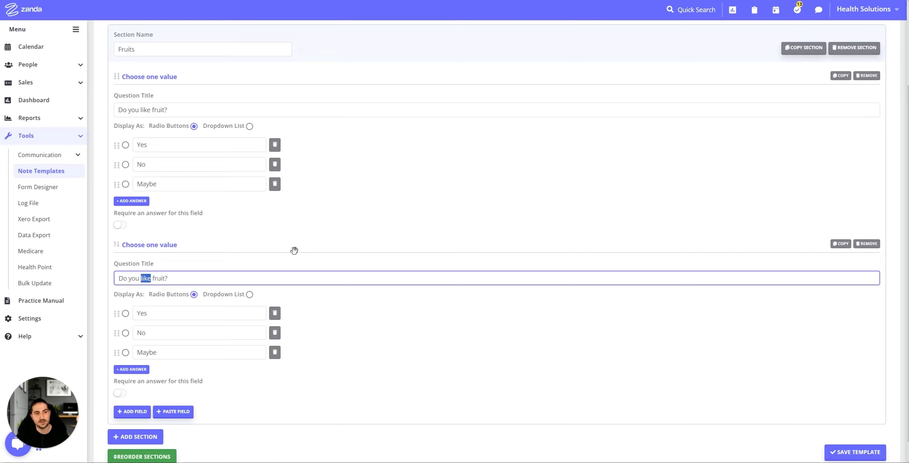
type("have a ")
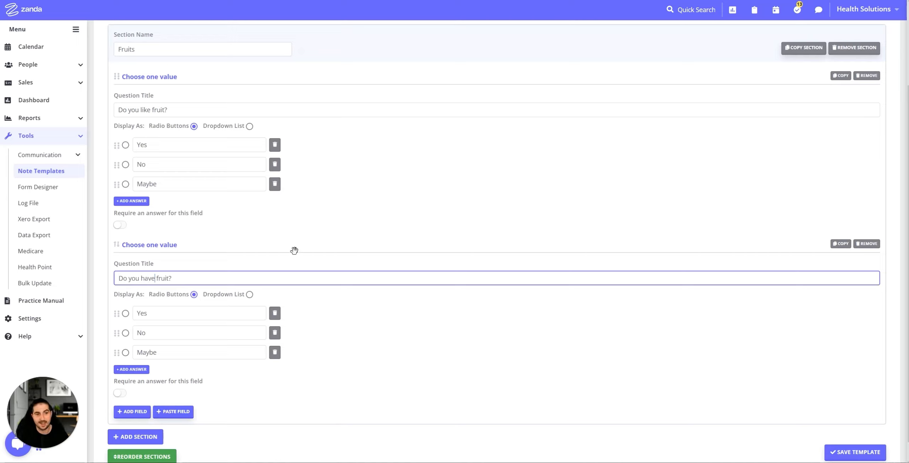
type("favourit ")
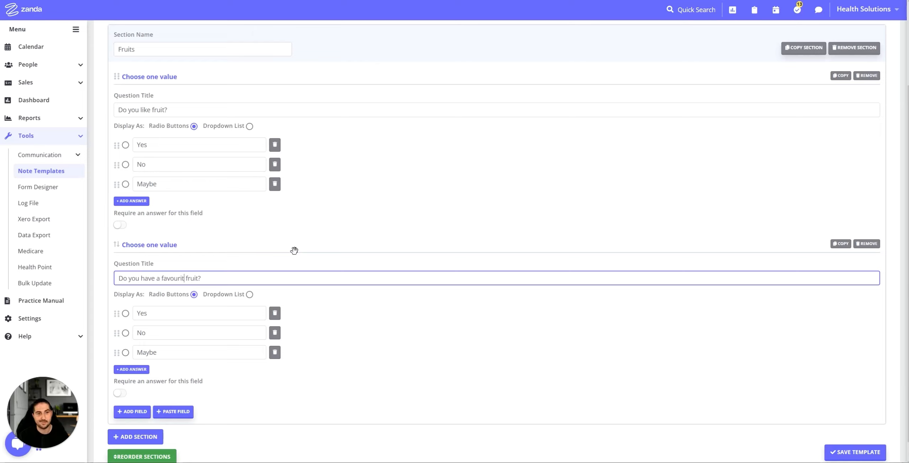
type("e")
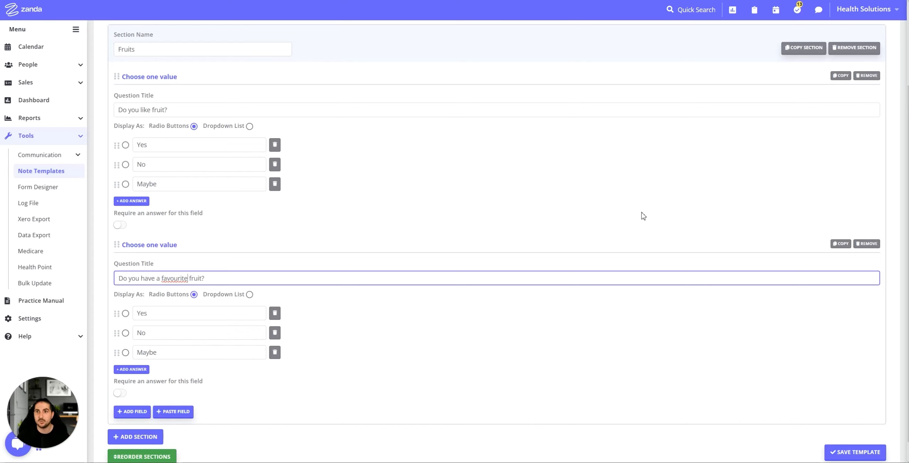
Duplicate the whole Fruits section below the original and rename the copy "Vegetables"
scroll(641, 220, "up", 3)
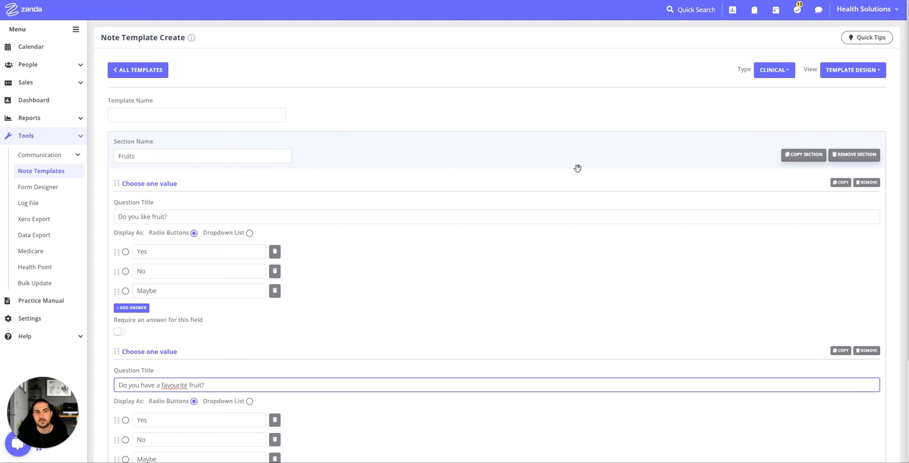
left_click(796, 162)
scroll(413, 182, "down", 3)
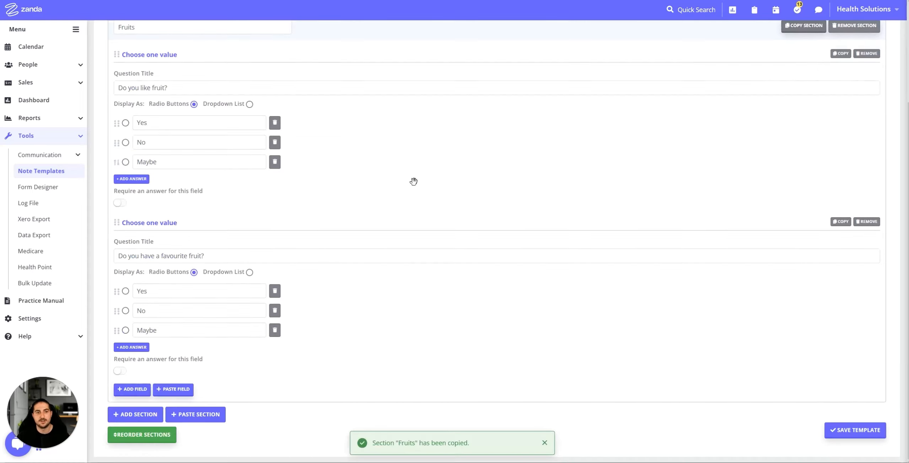
left_click(189, 416)
scroll(302, 315, "down", 7)
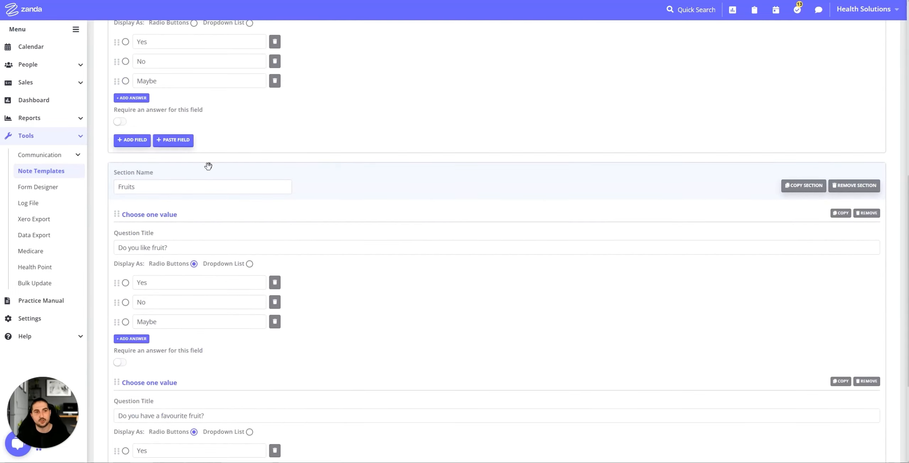
scroll(356, 167, "up", 5)
scroll(302, 298, "down", 5)
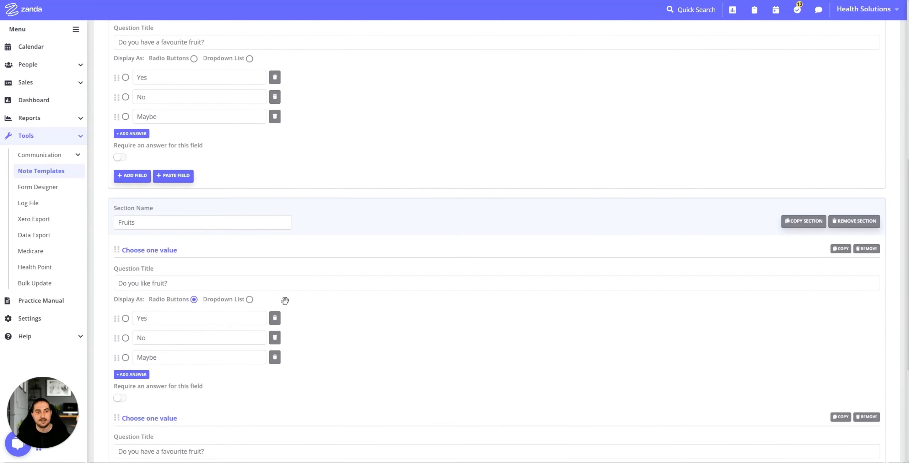
left_click_drag(161, 226, 111, 222)
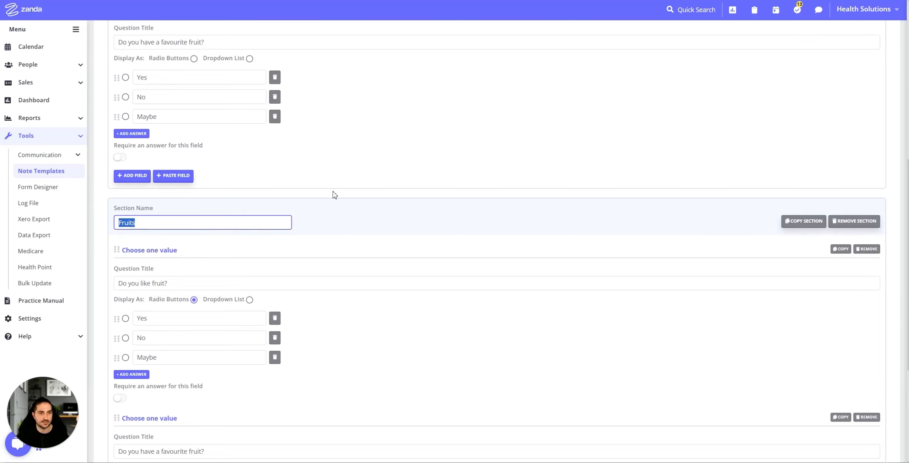
type("Vegetables")
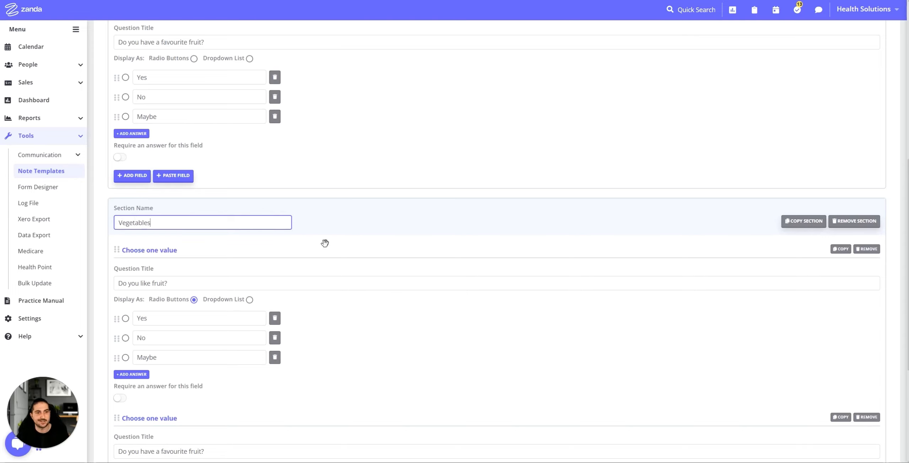
Change the first question title in the Vegetables section to "Do you like vegetables?"
left_click(166, 285)
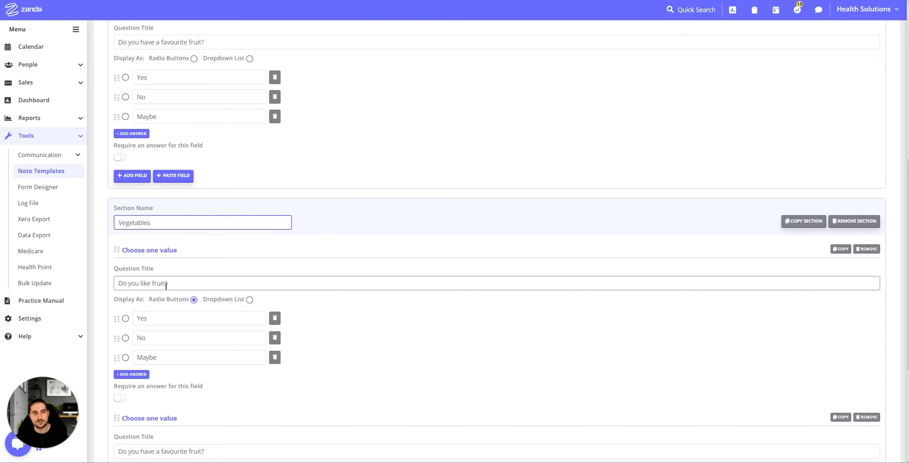
left_click_drag(165, 285, 153, 287)
type("v")
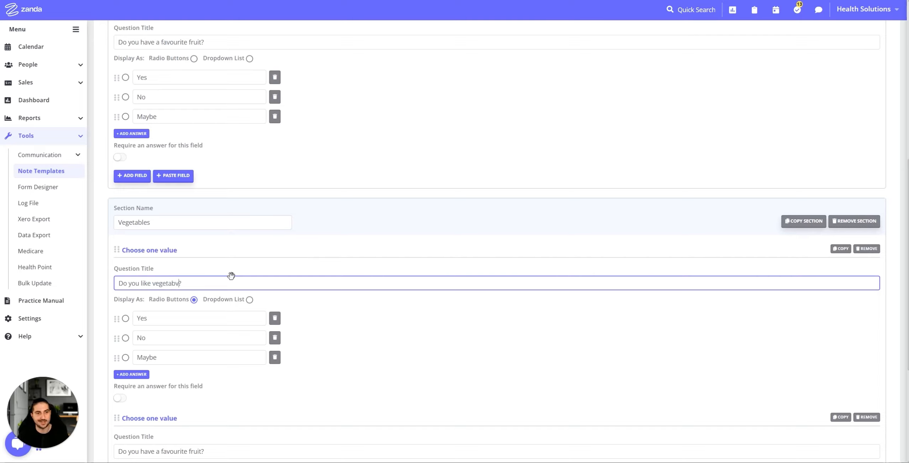
type("egetables")
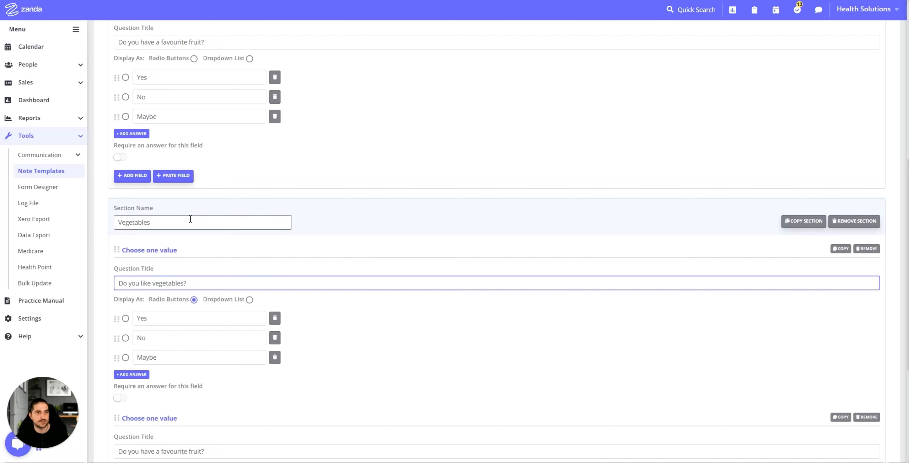
Replace "fruit" in the Vegetables section's second question with the section name, giving "Do you have a favourite Vegetables?"
left_click_drag(189, 222, 96, 227)
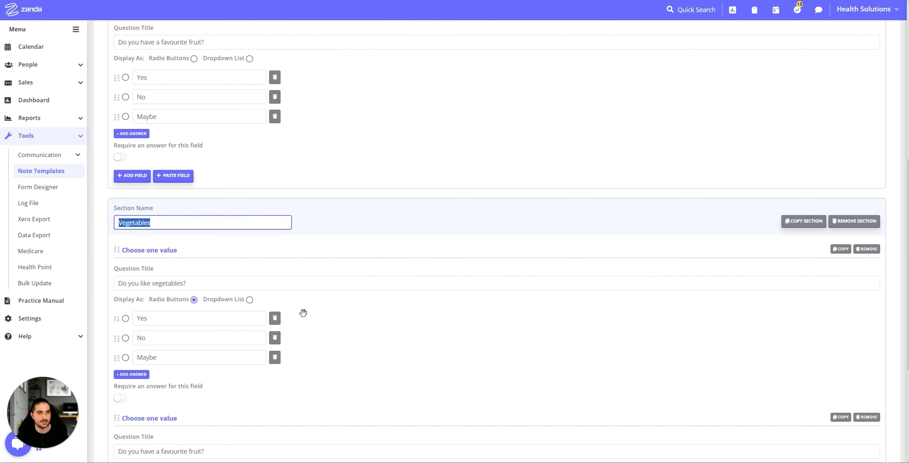
scroll(303, 312, "down", 4)
left_click_drag(202, 310, 192, 311)
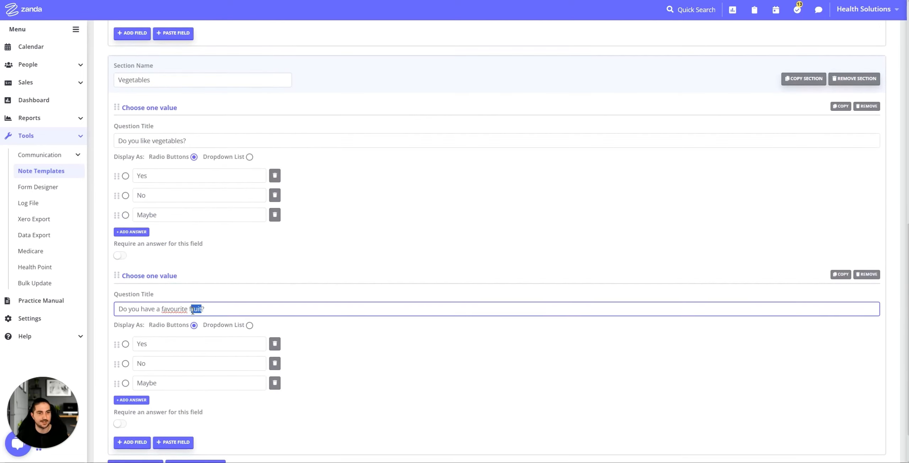
key("ctrl+v")
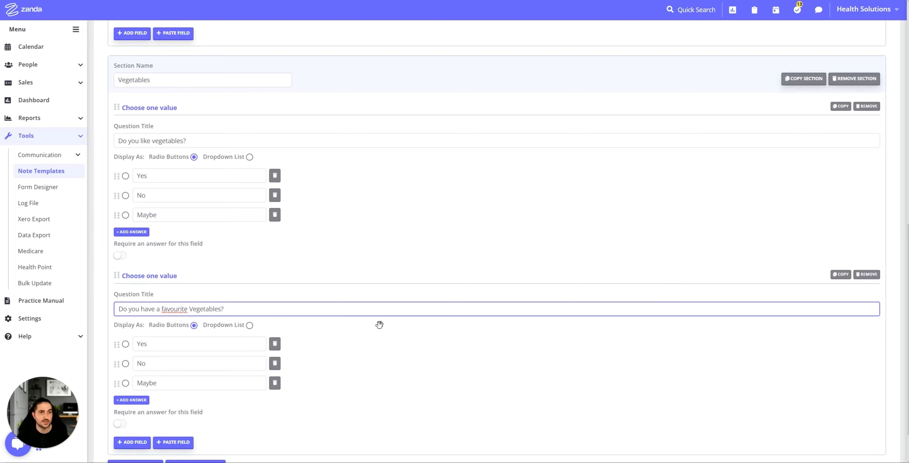
scroll(387, 381, "up", 6)
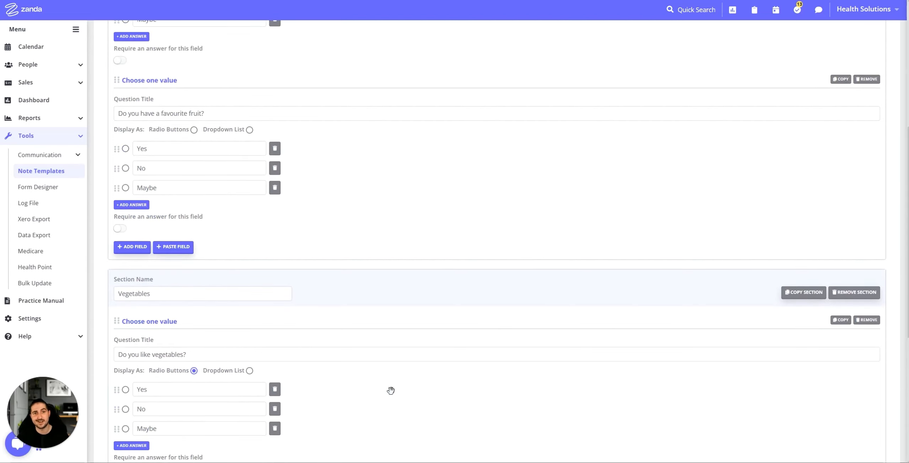
scroll(390, 392, "up", 6)
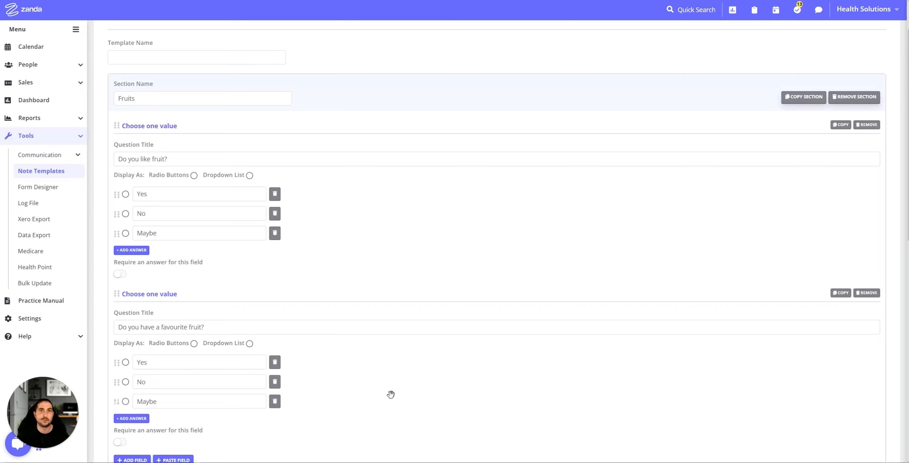
scroll(391, 387, "up", 2)
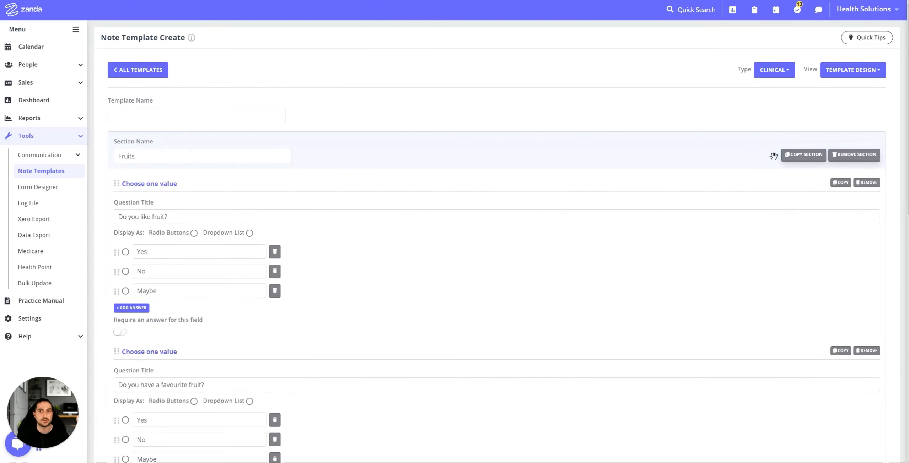
double_click(812, 70)
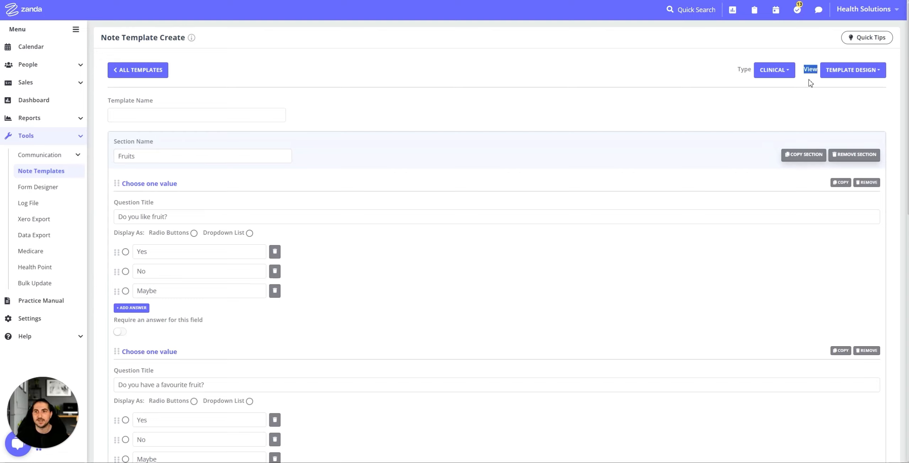
Preview the note template in Data Entry Mode, and return to the Template Design view
left_click(810, 83)
left_click(855, 73)
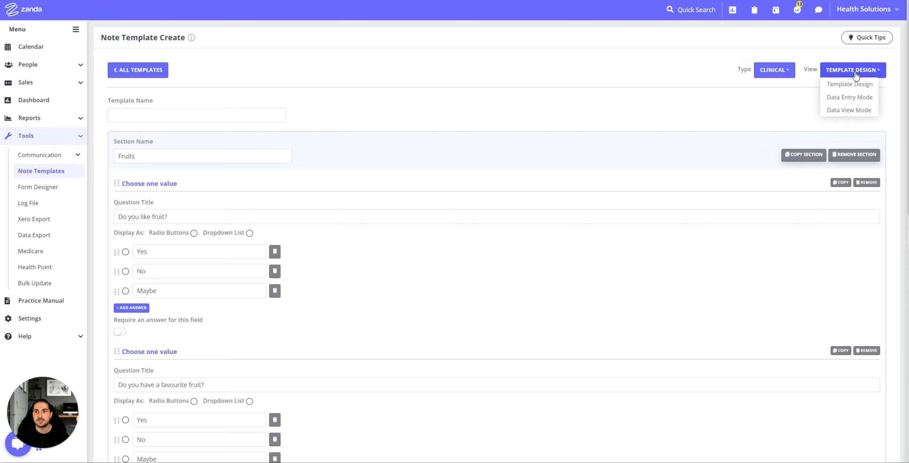
left_click(848, 98)
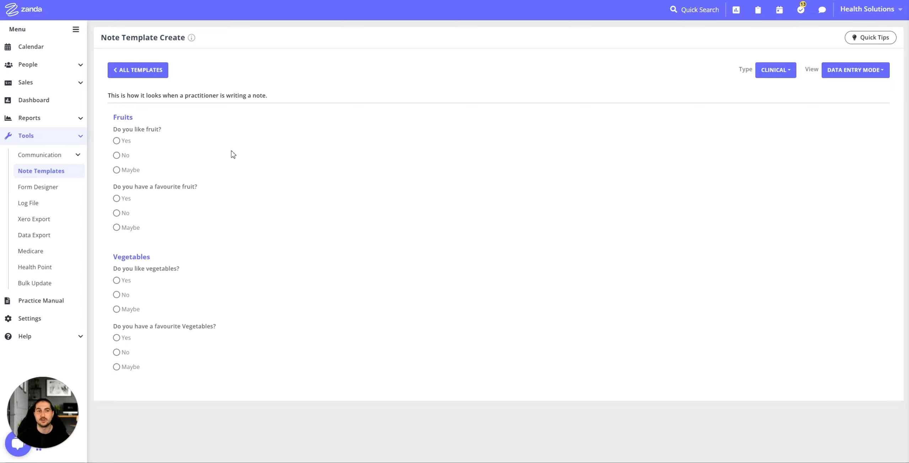
left_click(834, 73)
left_click(838, 87)
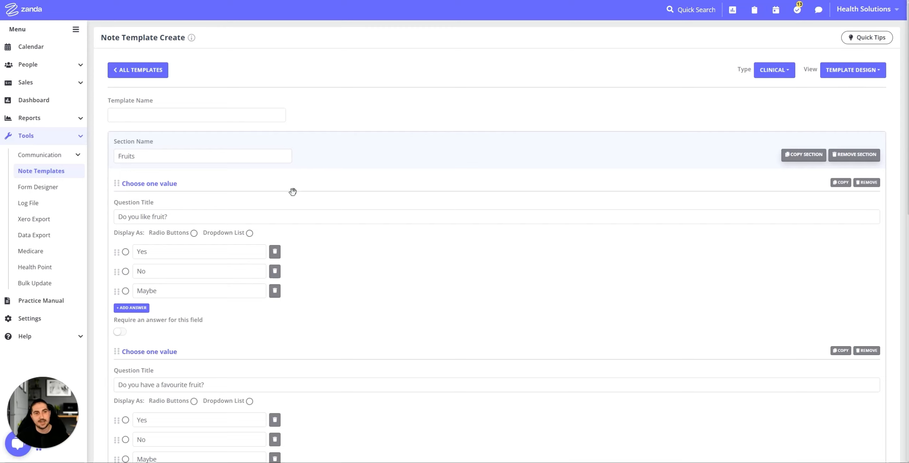
Reorder the template's sections so that Vegetables comes before Fruits, and finish reordering
scroll(432, 238, "down", 5)
scroll(429, 241, "down", 10)
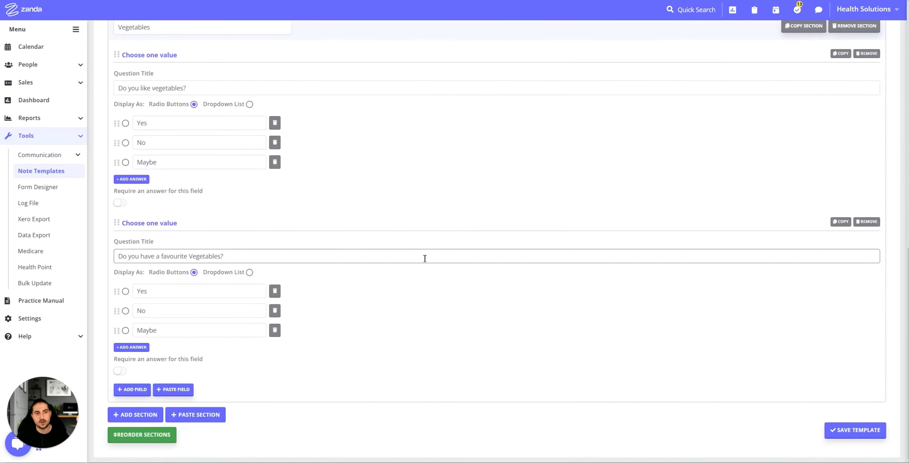
left_click(147, 437)
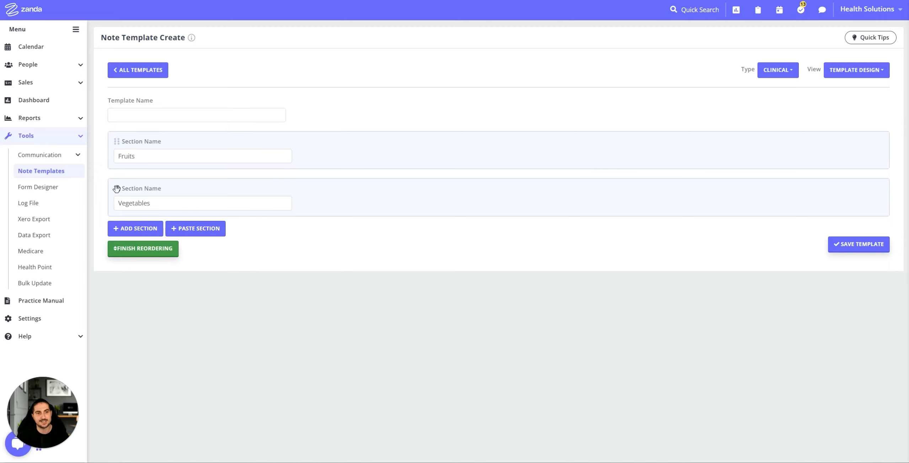
left_click_drag(116, 188, 114, 136)
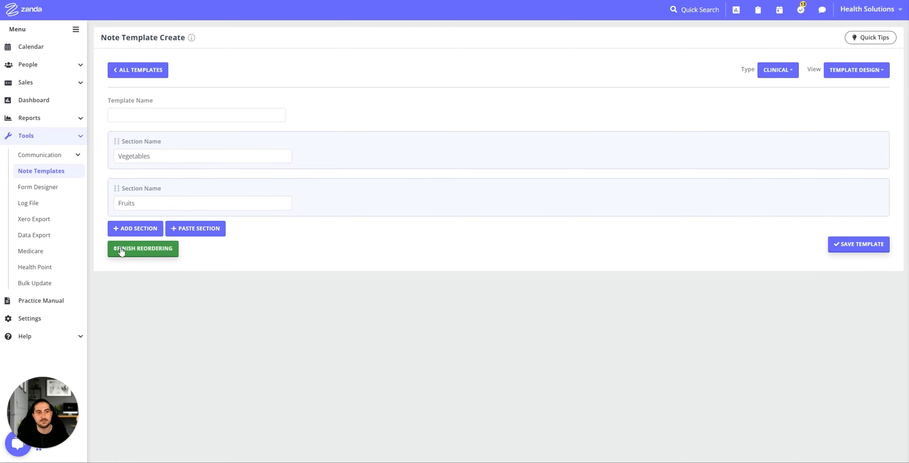
left_click(142, 249)
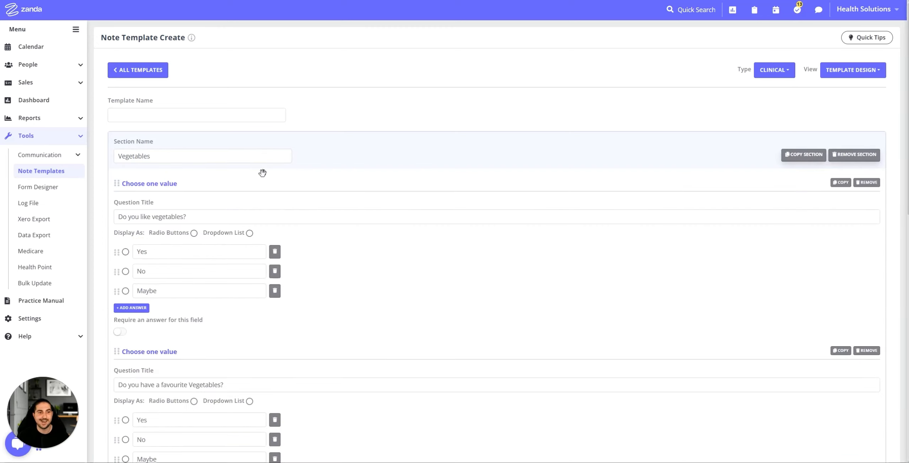
scroll(278, 206, "down", 3)
scroll(278, 206, "down", 9)
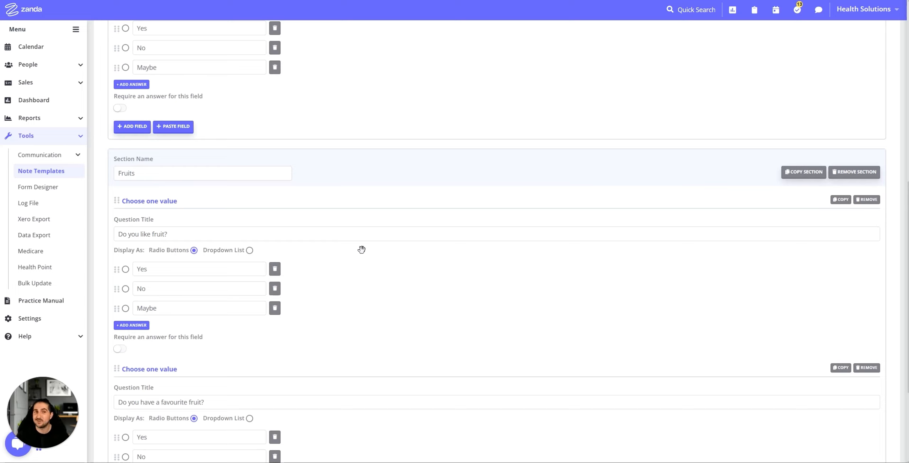
scroll(408, 323, "up", 10)
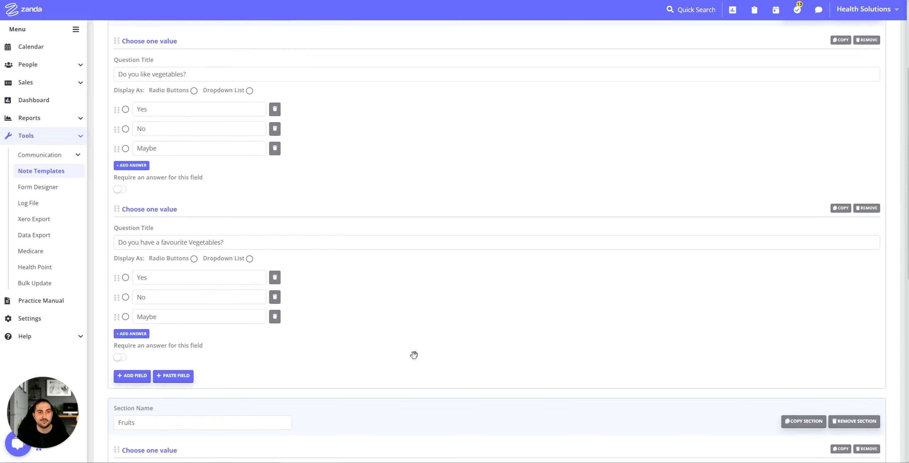
left_click(448, 382)
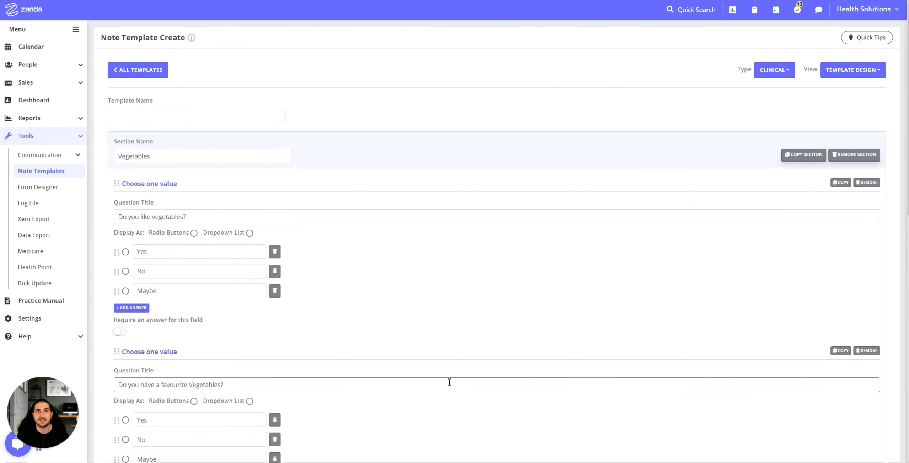